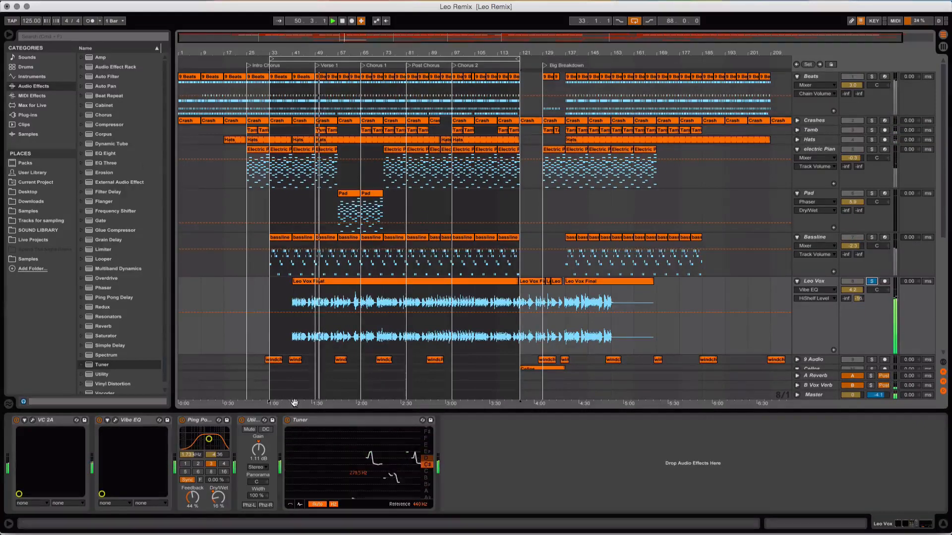
Remove the Tuner from the Leo Vox track and add a new Tuner at the end of its device chain
click(364, 423)
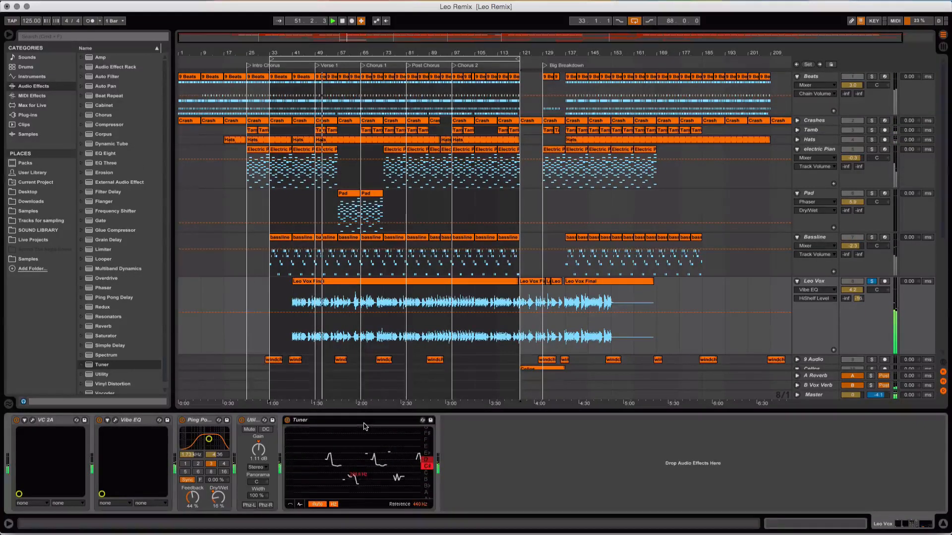
key(Delete)
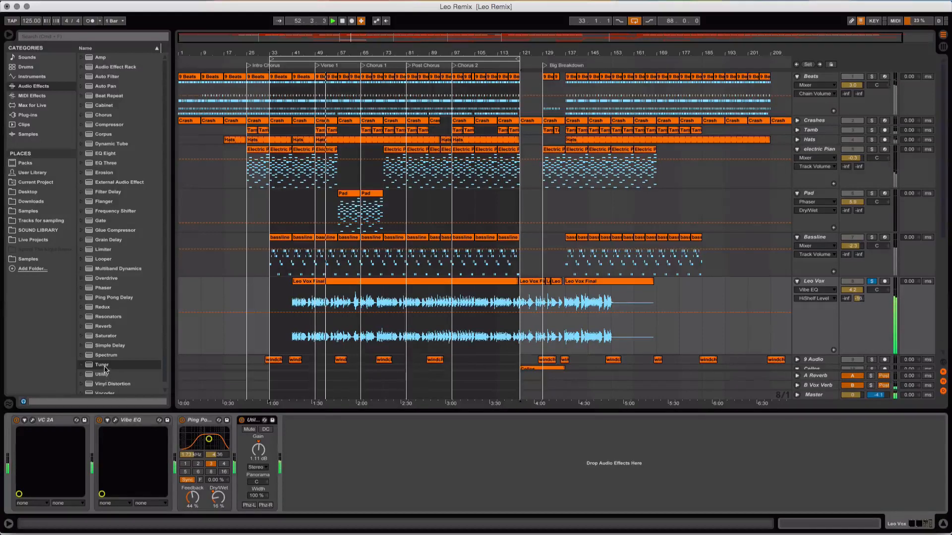
drag(100, 369, 347, 495)
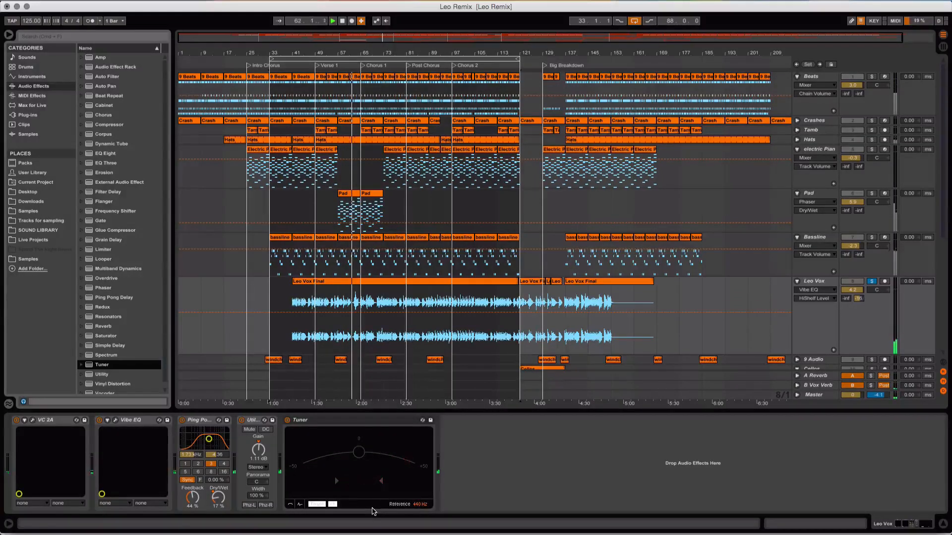
Switch the new Tuner to the histogram view and show the pitch in hertz
click(300, 504)
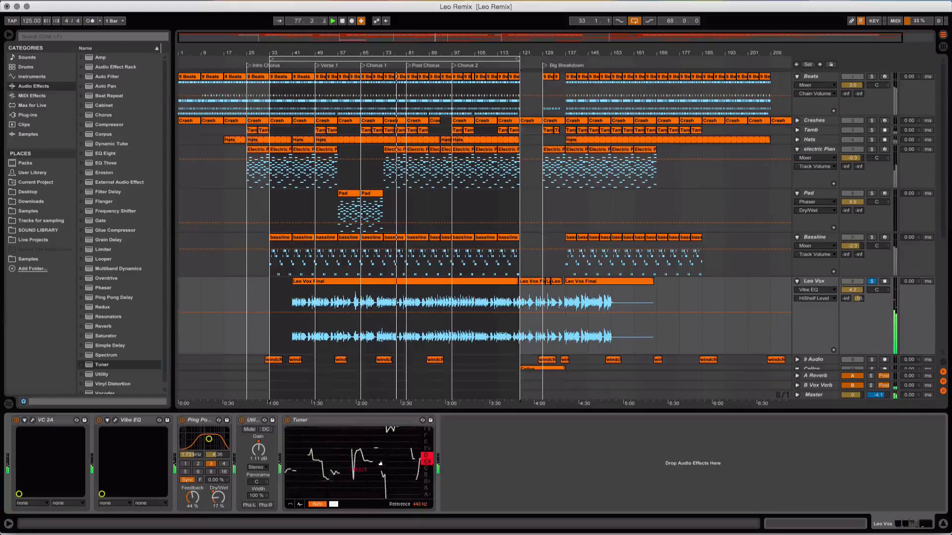
click(333, 504)
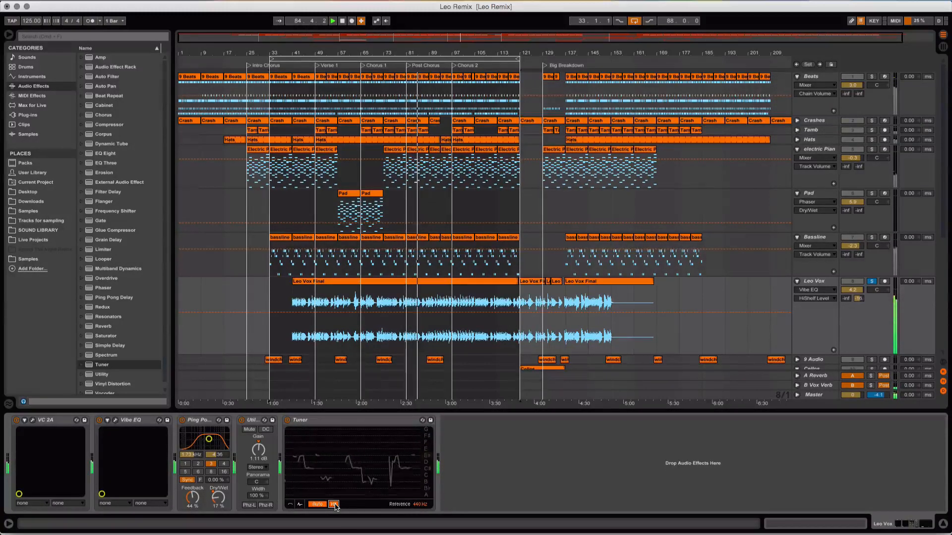
Take Leo Vox out of solo, show the Beats track's devices and solo Beats
click(868, 282)
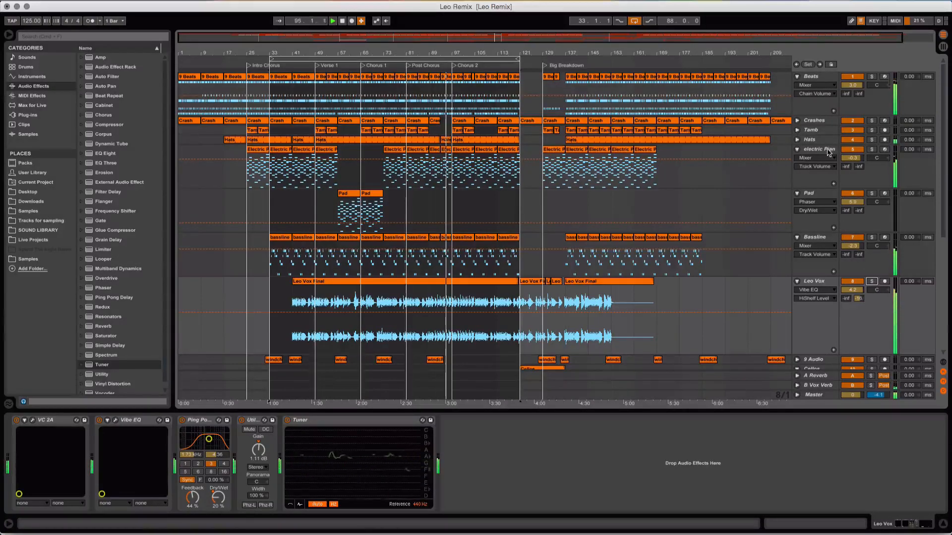
click(823, 77)
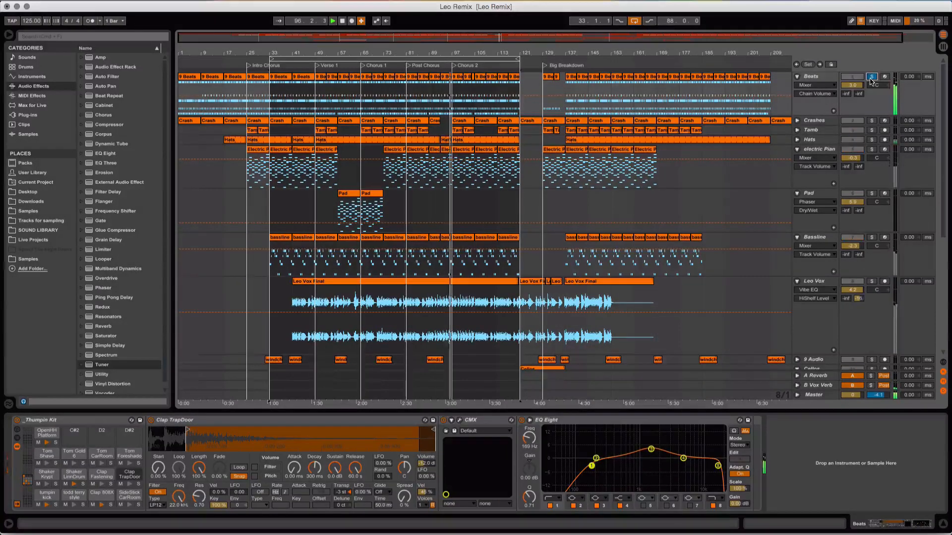
click(871, 78)
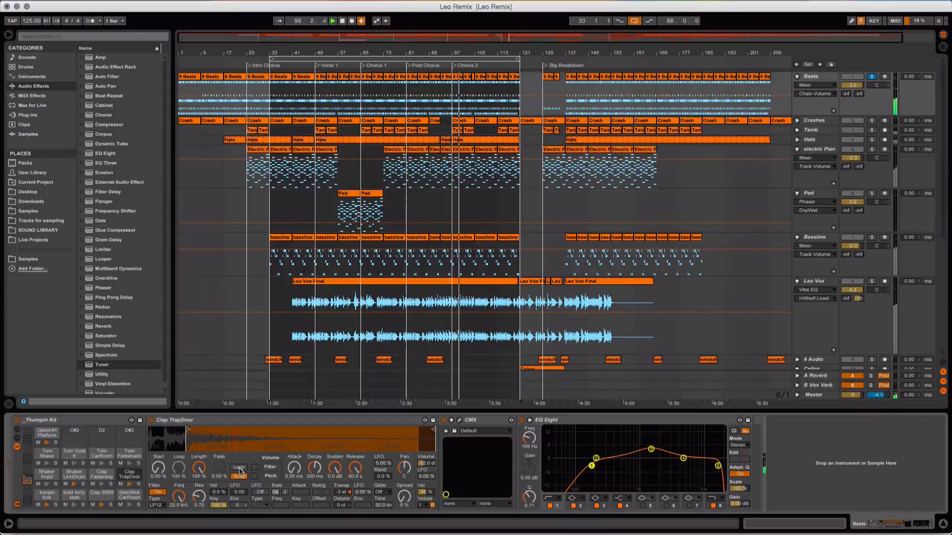
Solo the electric Piano track and view the Soft E.P. program in its M1 instrument
click(819, 150)
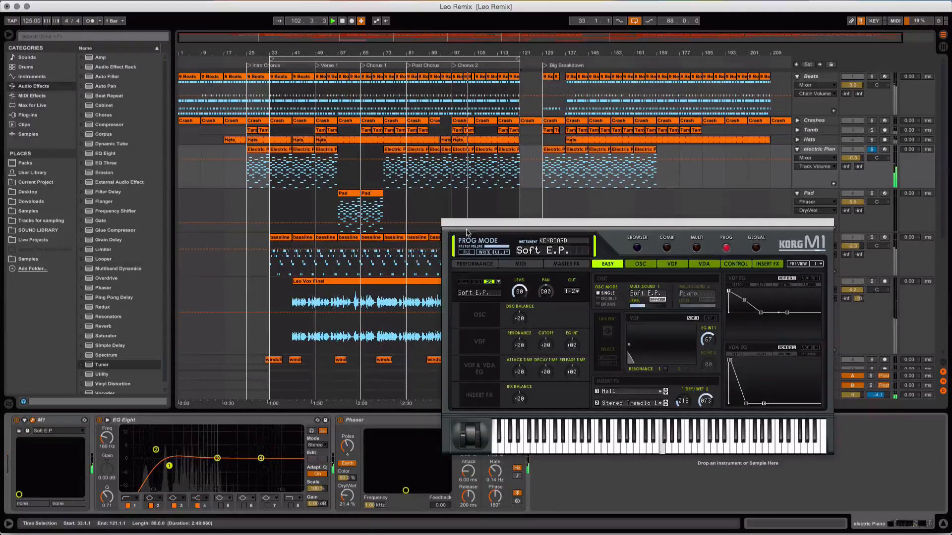
click(448, 224)
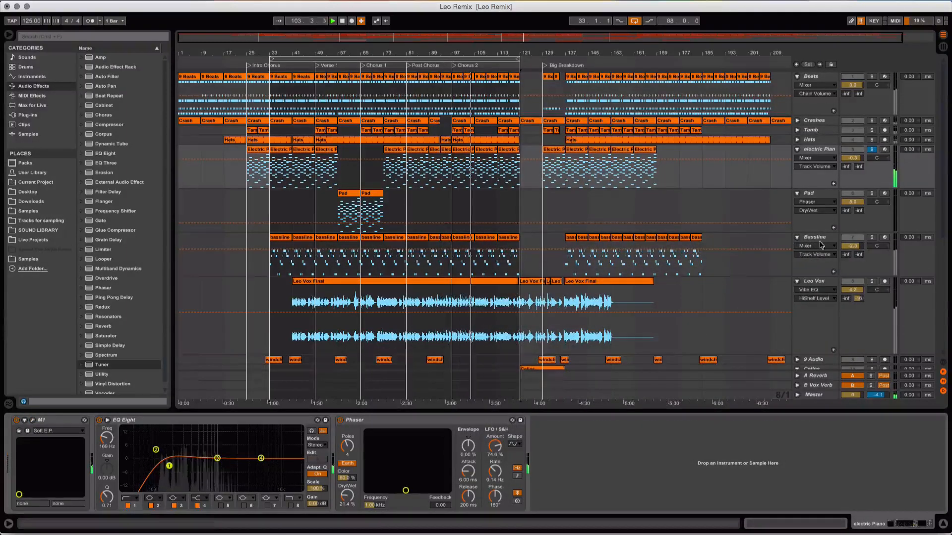
Solo the Bassline along with the electric Piano and view the Razor Barnaby patch in its Reaktor5 instrument
click(871, 237)
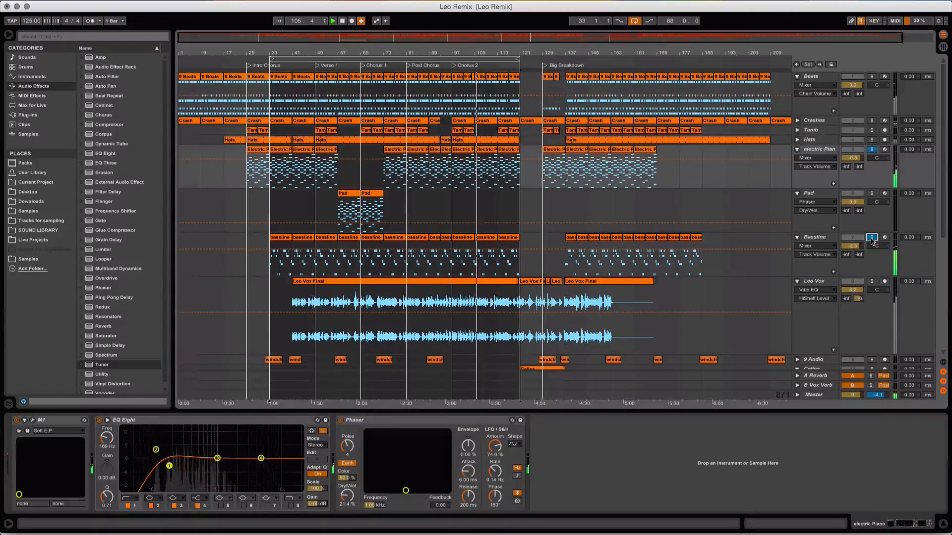
click(806, 241)
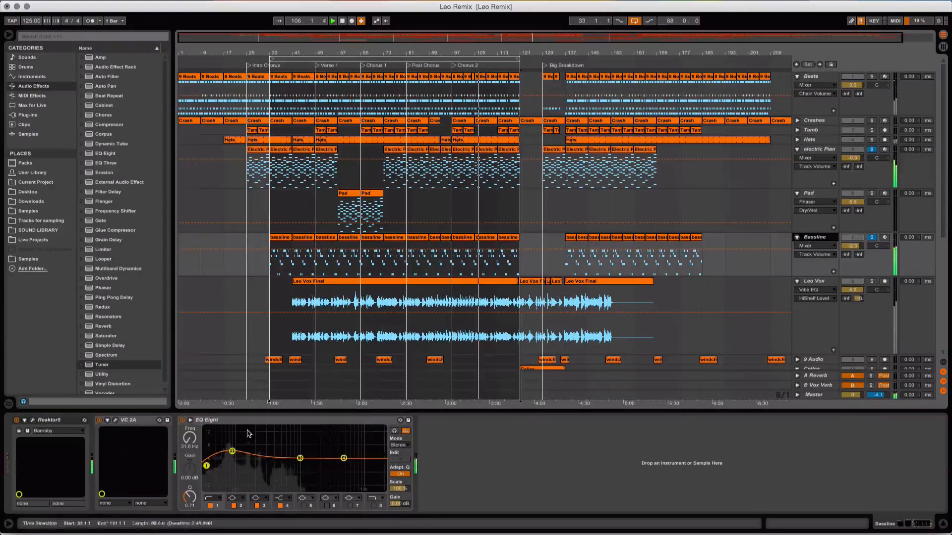
click(34, 421)
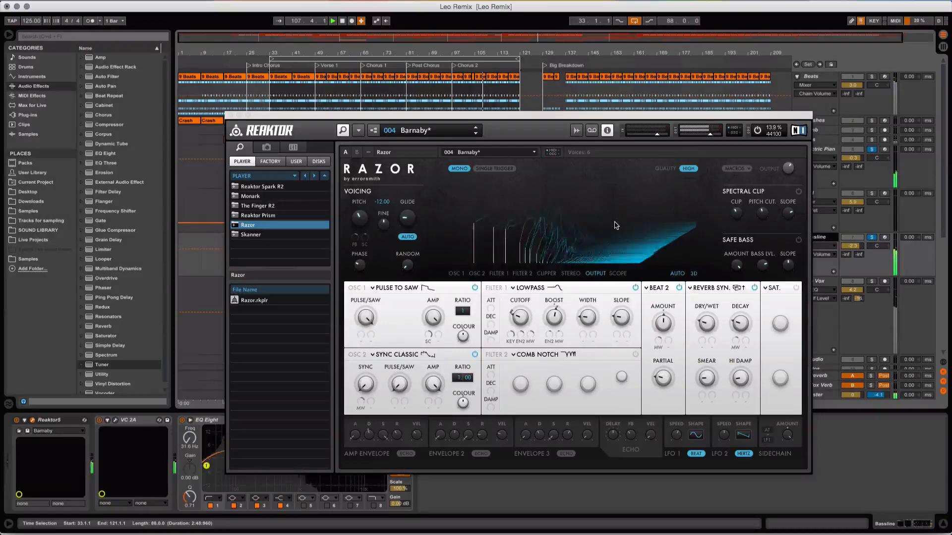
click(231, 115)
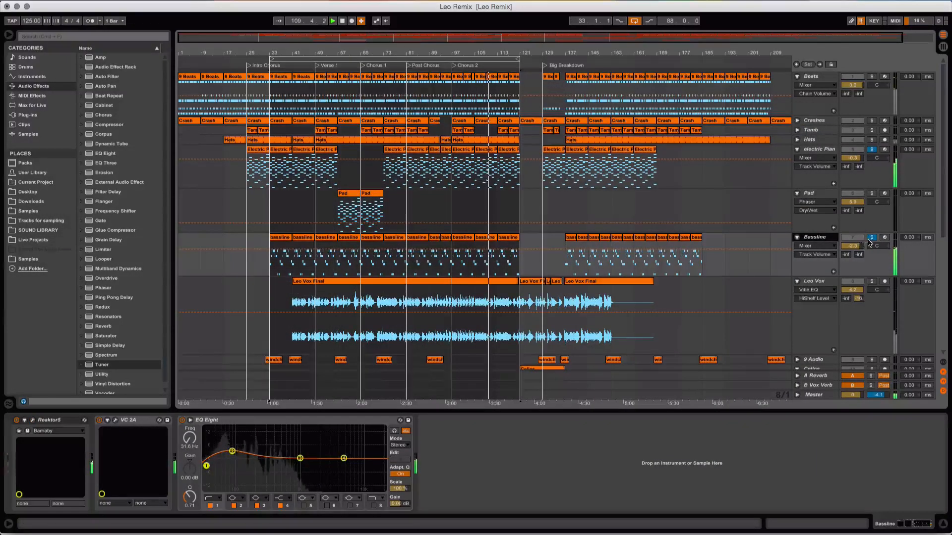
Solo the organ track as well and view the MagicOrgan program in its M1 instrument
scroll(858, 253, down, 8)
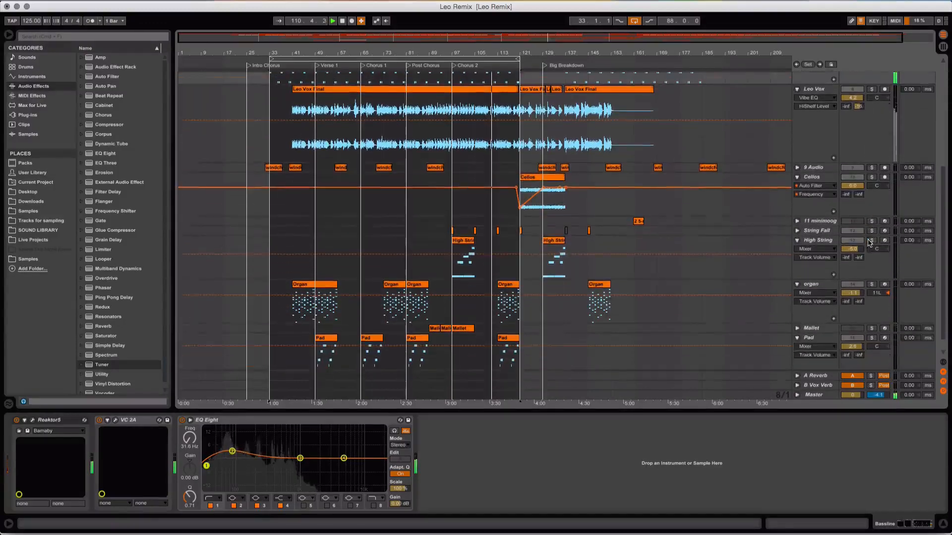
click(820, 285)
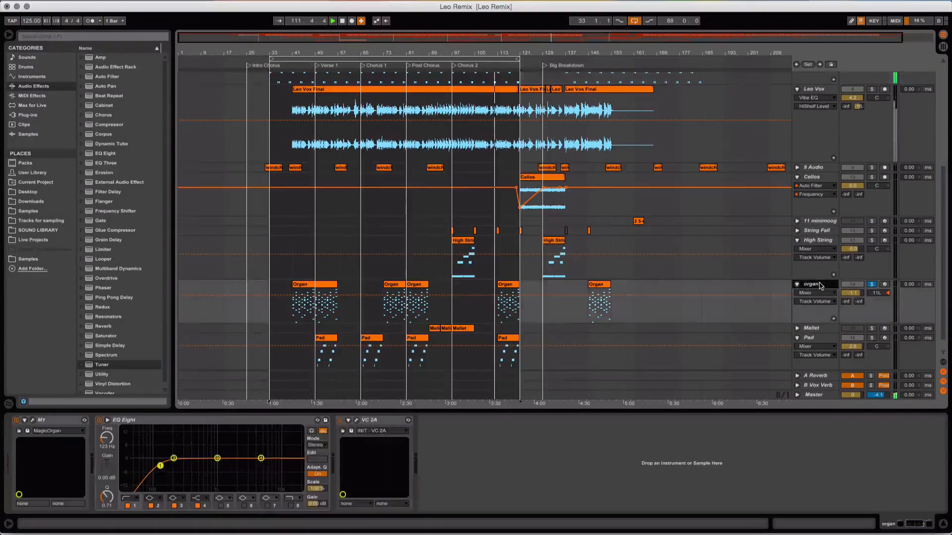
click(32, 420)
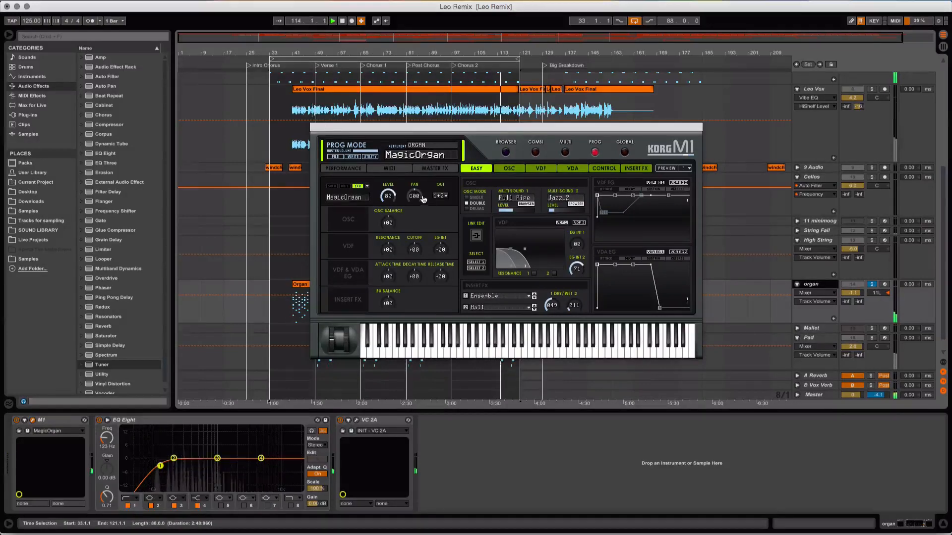
click(313, 129)
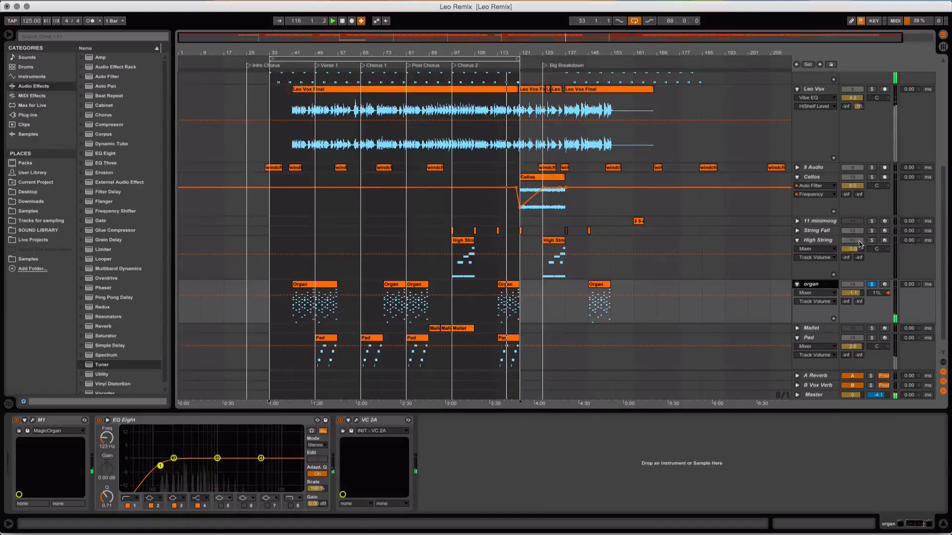
Add High String to the soloed tracks, play from Chorus 2 and view the BrightStr. program in its M1 instrument
super+click(872, 241)
click(821, 243)
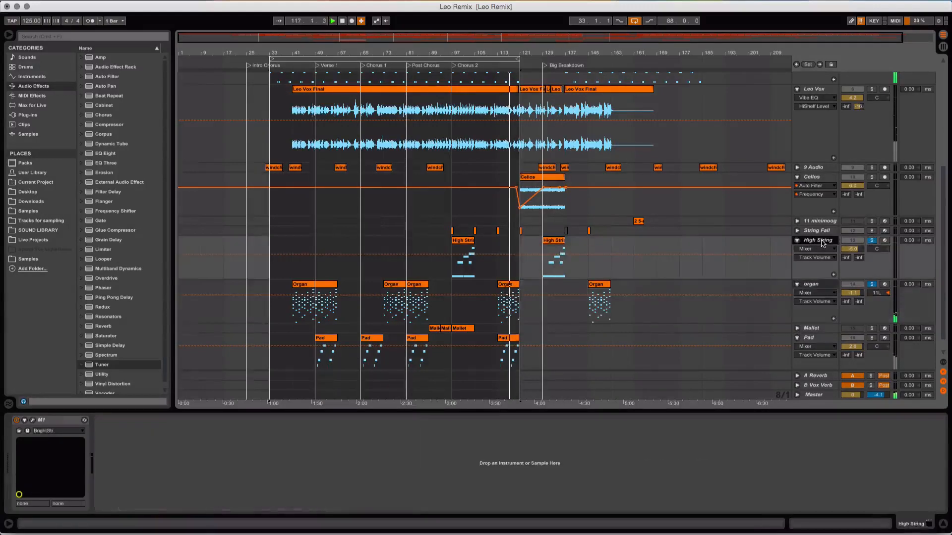
click(453, 67)
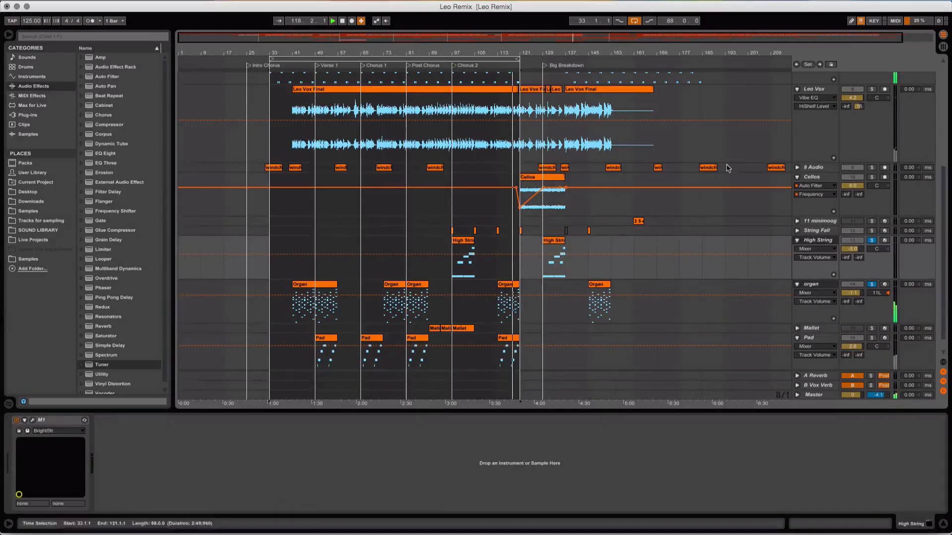
scroll(908, 270, down, 1)
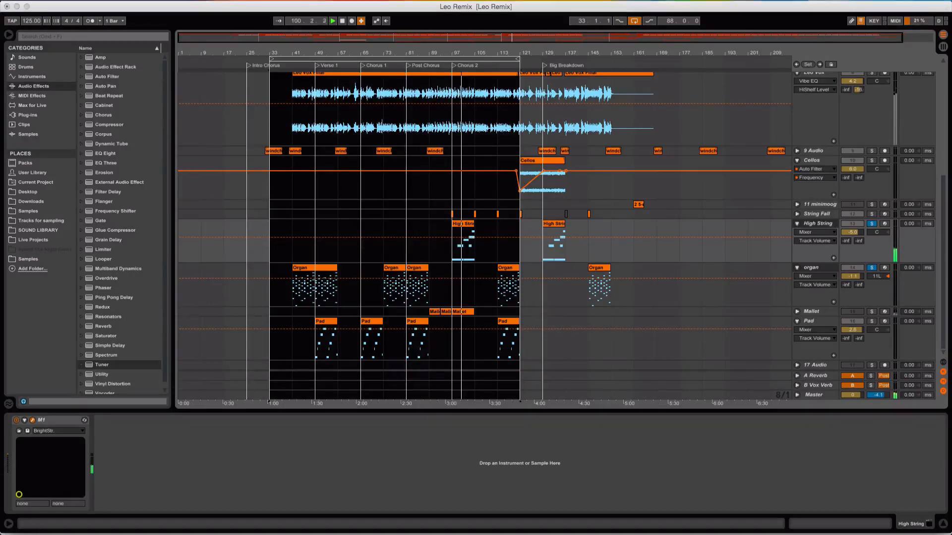
drag(96, 164, 660, 144)
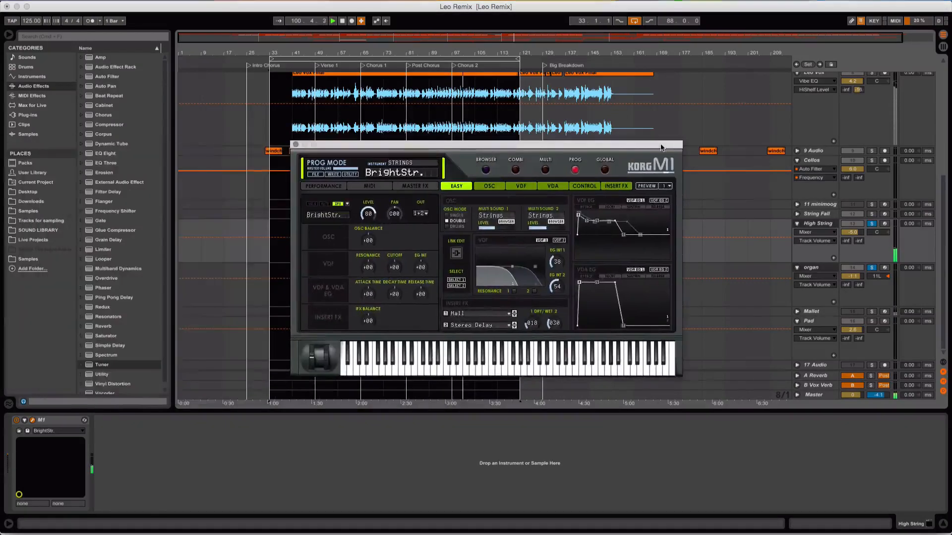
click(296, 145)
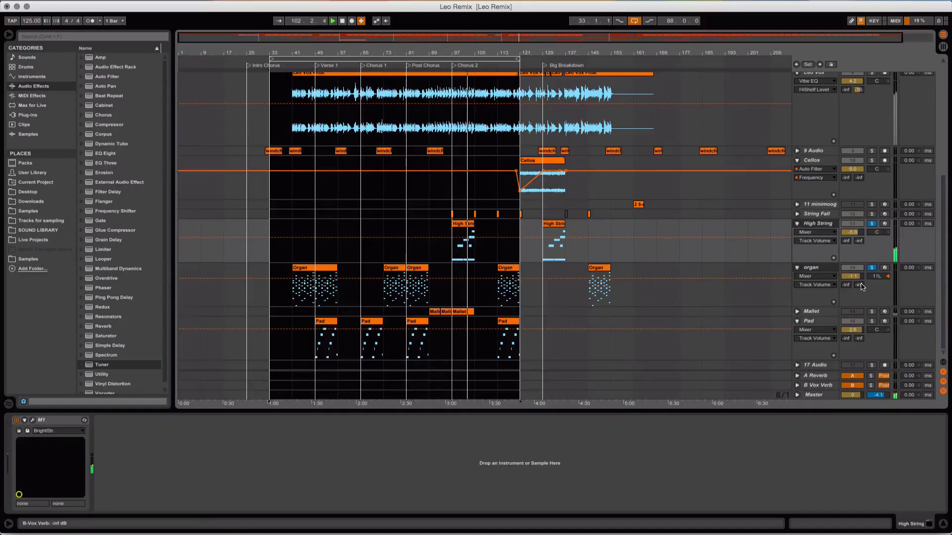
Add the lower Pad track to the solos, view its M1 StringMachin program and play from Post Chorus
click(871, 321)
click(813, 322)
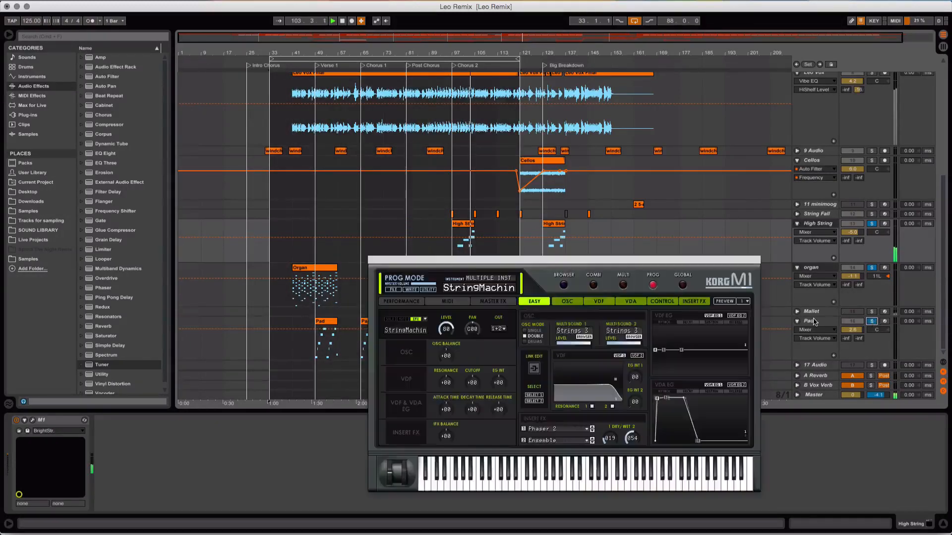
click(372, 260)
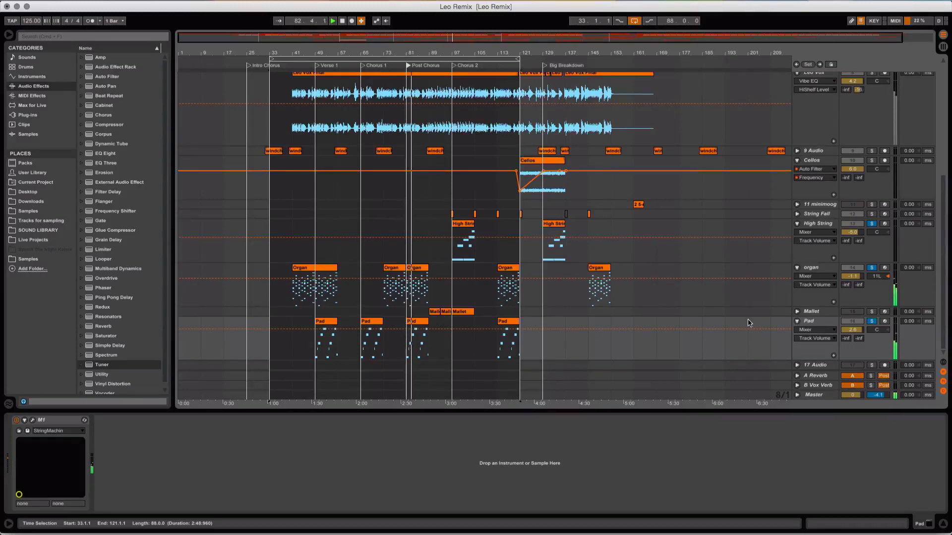
Clear all track solos and unfold the String Fall track
scroll(748, 323, up, 4)
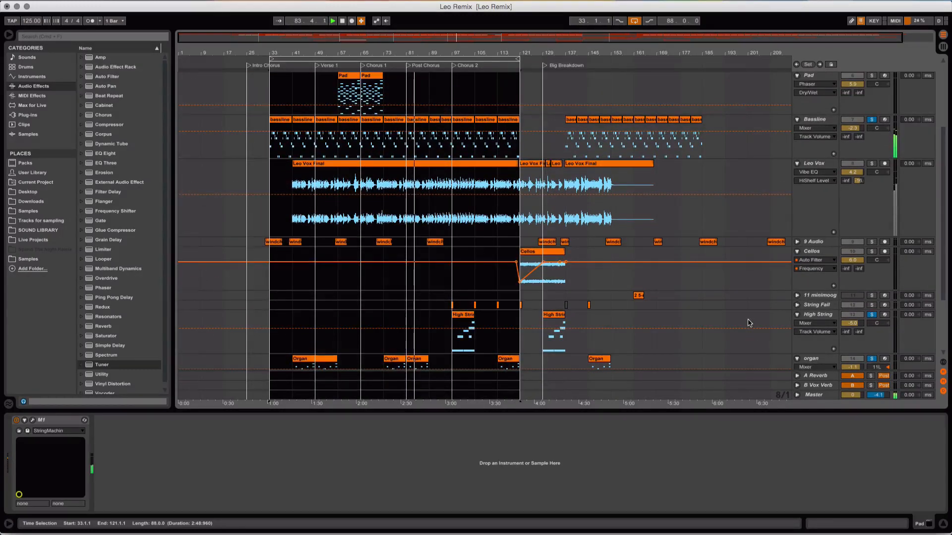
click(872, 121)
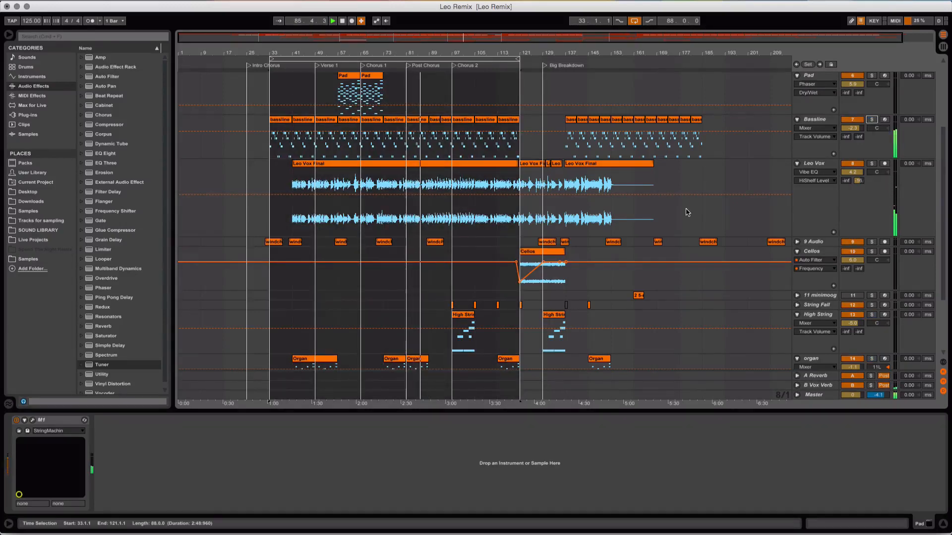
scroll(686, 212, down, 5)
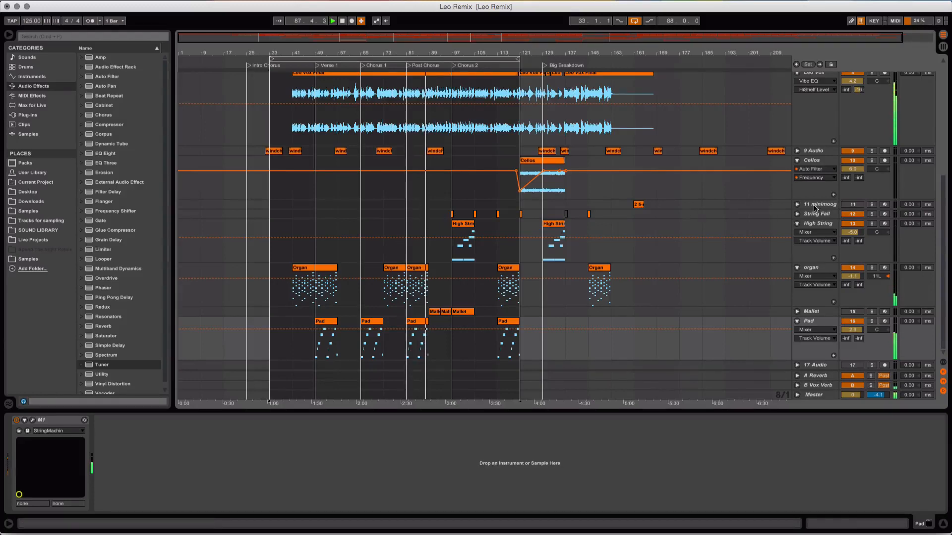
click(796, 215)
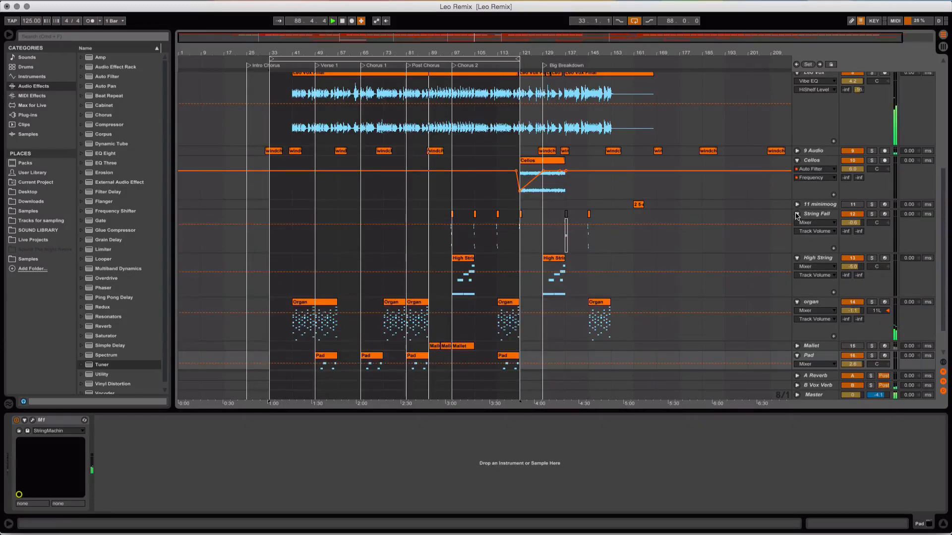
Solo String Fall and High String and listen to the transition into Chorus 2
drag(452, 50, 333, 154)
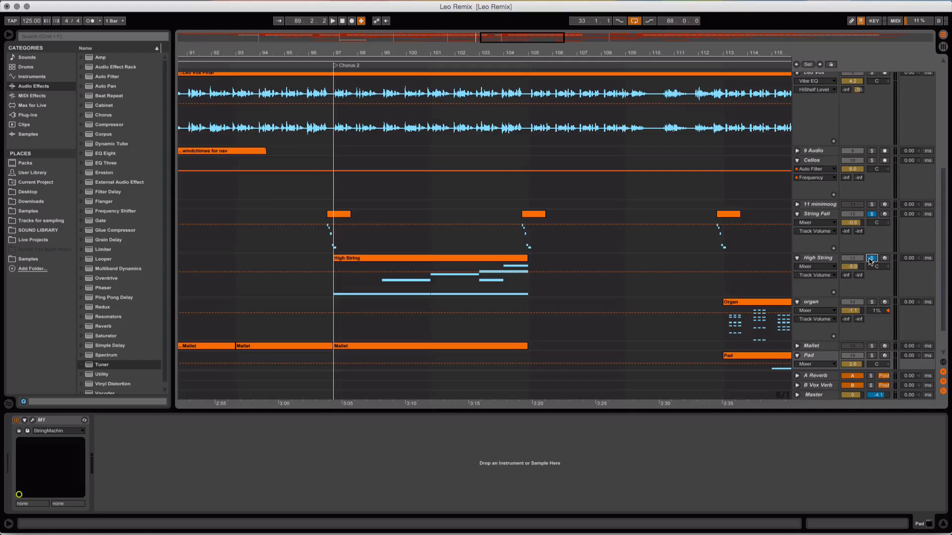
click(294, 63)
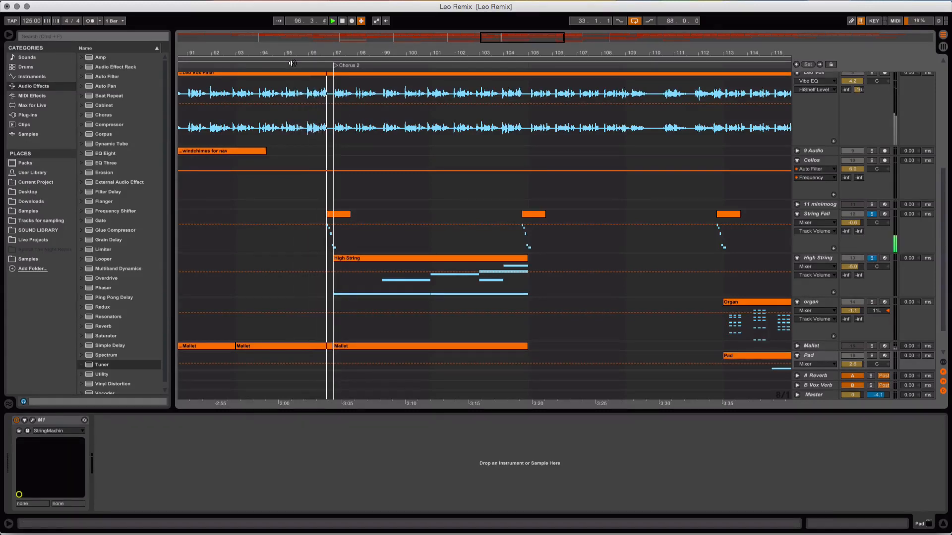
click(473, 119)
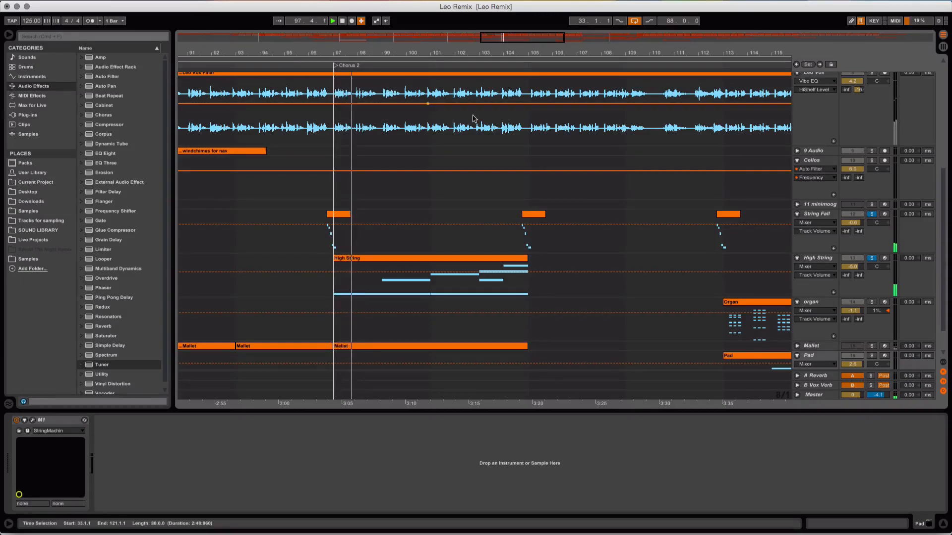
key(space)
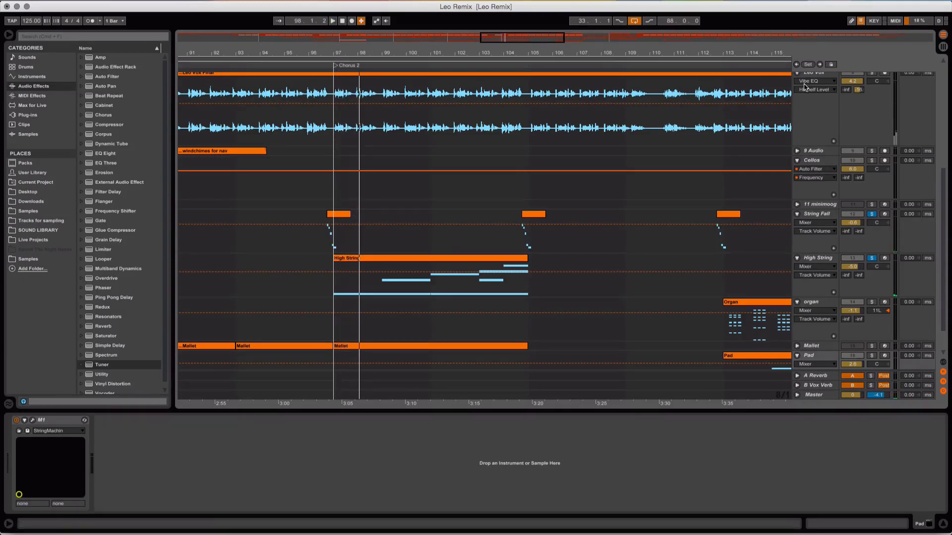
Clear the solos and play the full mix from shortly before Chorus 2 while reviewing all the tracks in the arrangement
click(868, 215)
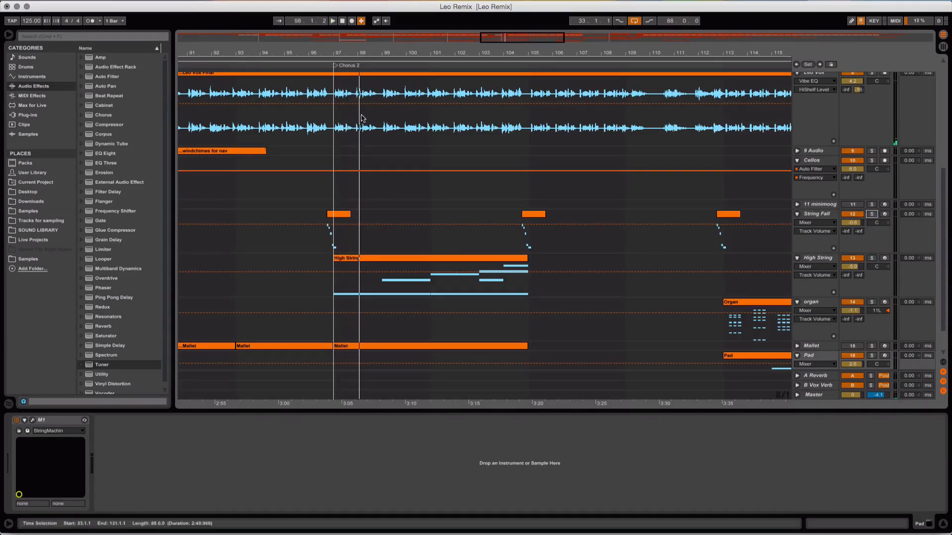
click(251, 61)
drag(329, 51, 329, 22)
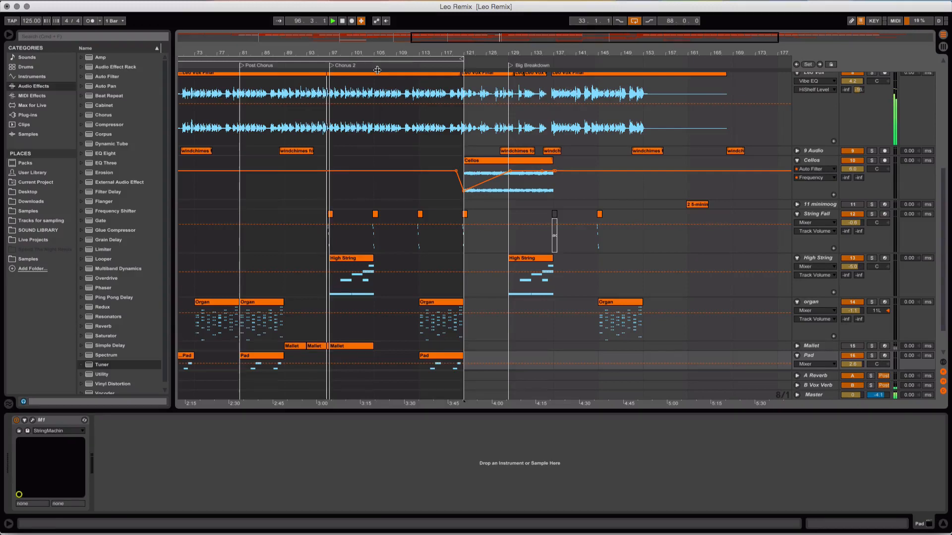
scroll(657, 231, down, 3)
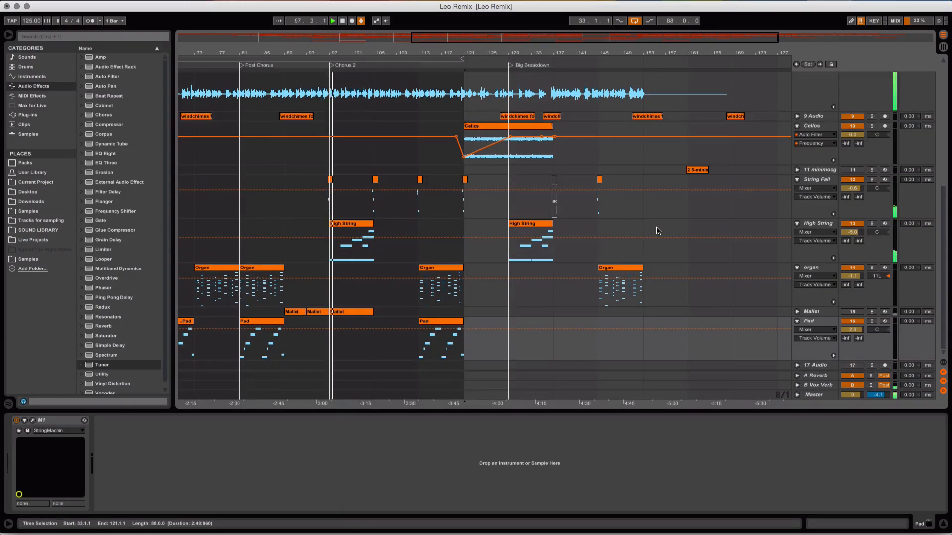
scroll(657, 231, up, 10)
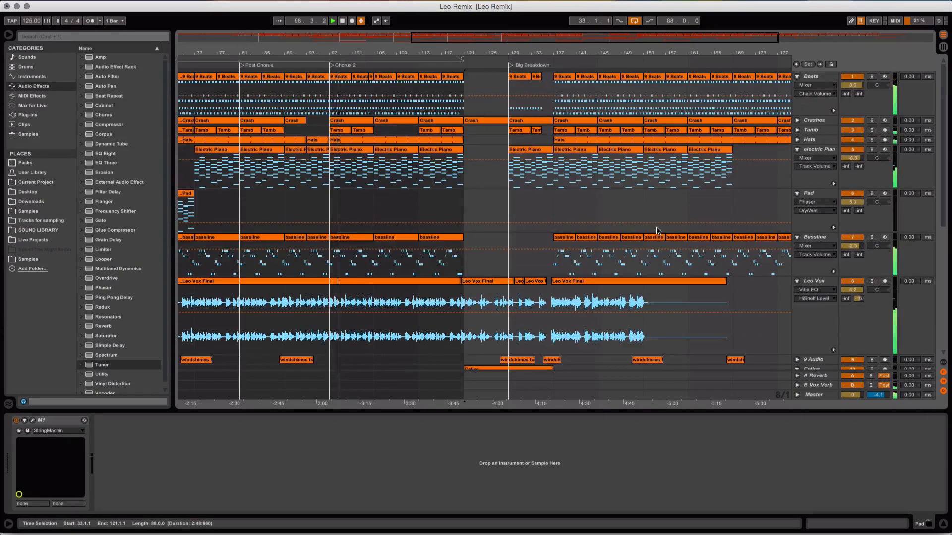